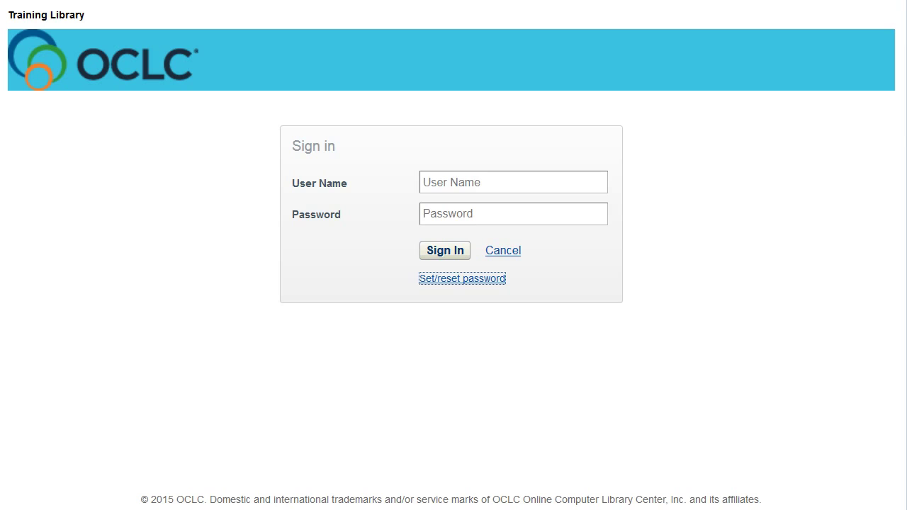
Step: Request a password reset email by submitting the library staff account's user name
{"action": "left_click", "coordinate": [474, 282]}
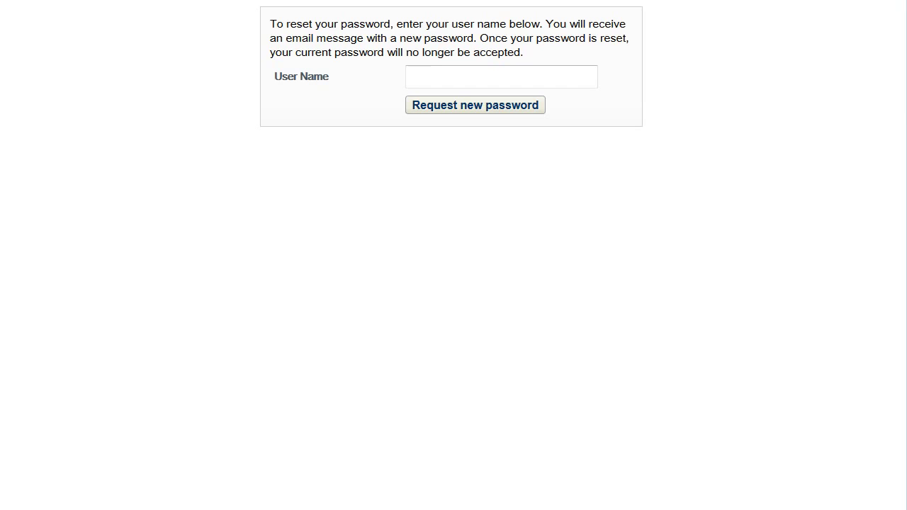
{"action": "left_click", "coordinate": [460, 76]}
{"action": "type", "text": "worldsharetra"}
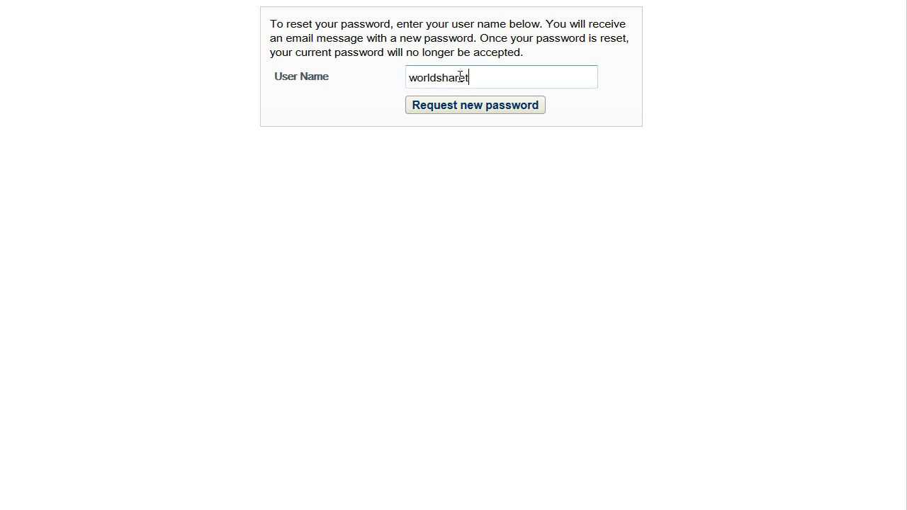
{"action": "type", "text": "iner"}
{"action": "left_click", "coordinate": [441, 106]}
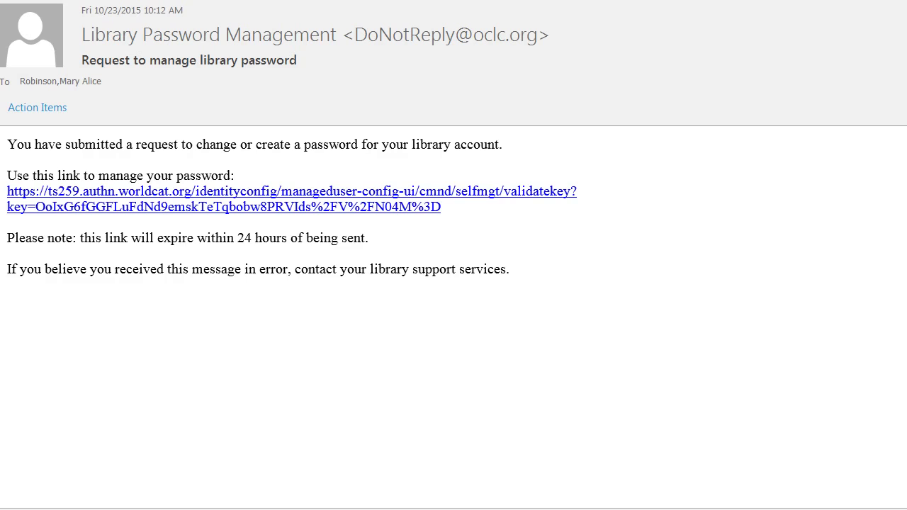
Step: Follow the password-management link in the reset email to reach the Change Password form
{"action": "left_click", "coordinate": [388, 200]}
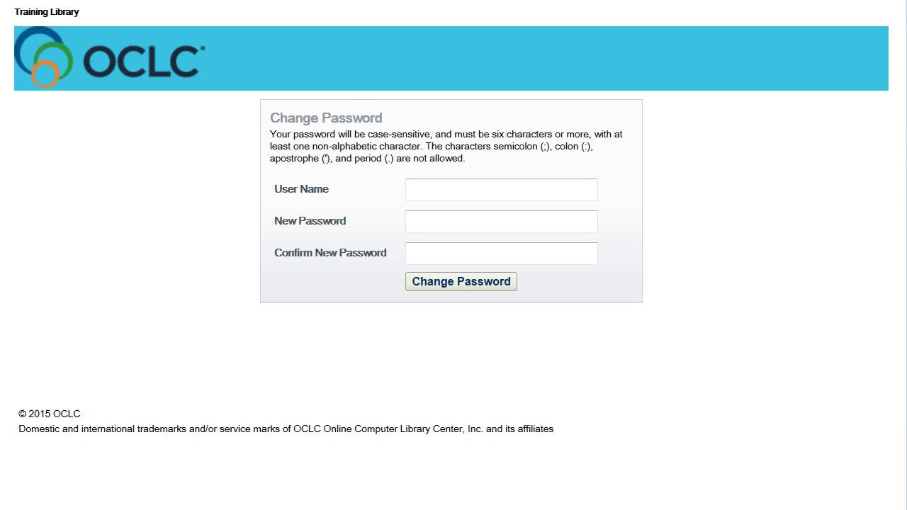
Step: Enter the account user name, type the new password twice, and submit the change
{"action": "left_click", "coordinate": [501, 189]}
{"action": "type", "text": "worldsharetraine"}
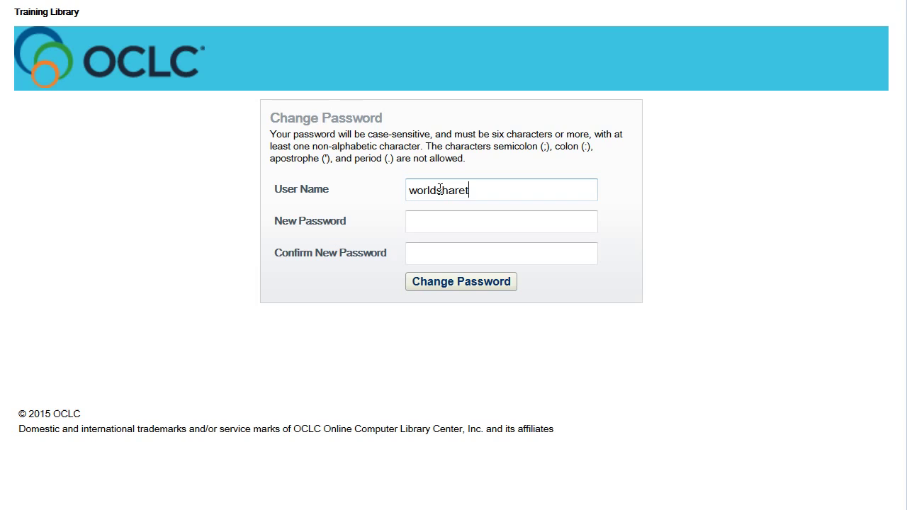
{"action": "type", "text": "r"}
{"action": "left_click", "coordinate": [442, 220]}
{"action": "left_click", "coordinate": [436, 253]}
{"action": "left_click", "coordinate": [438, 282]}
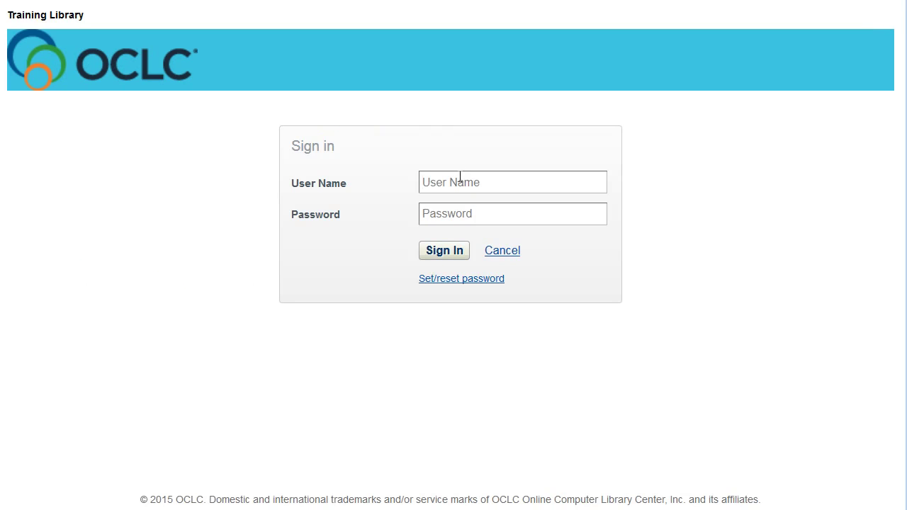
Step: Sign in to WorldShare with the account user name and the new password
{"action": "type", "text": "worldsharetrainer"}
{"action": "left_click", "coordinate": [448, 212]}
{"action": "type", "text": "•••••"}
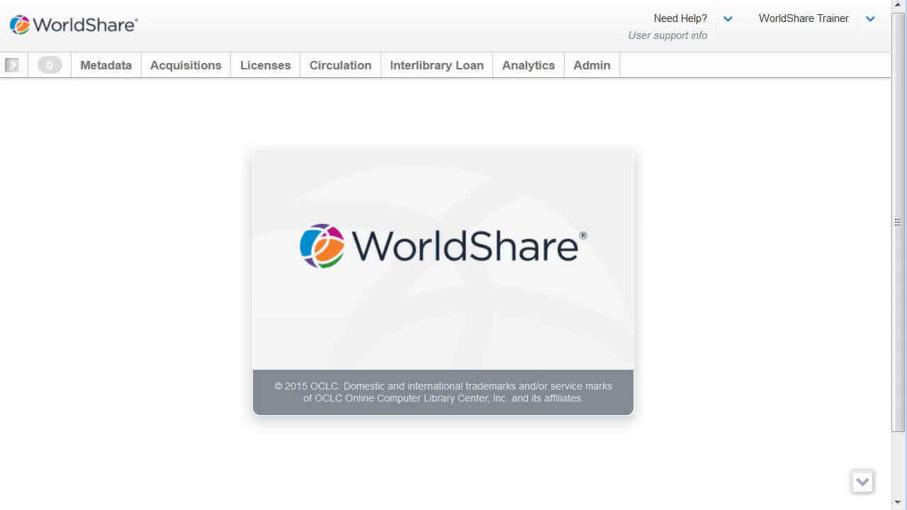
Step: Open Analytics and expand Collection Evaluation to show My Library and comparison options
{"action": "left_click", "coordinate": [522, 69]}
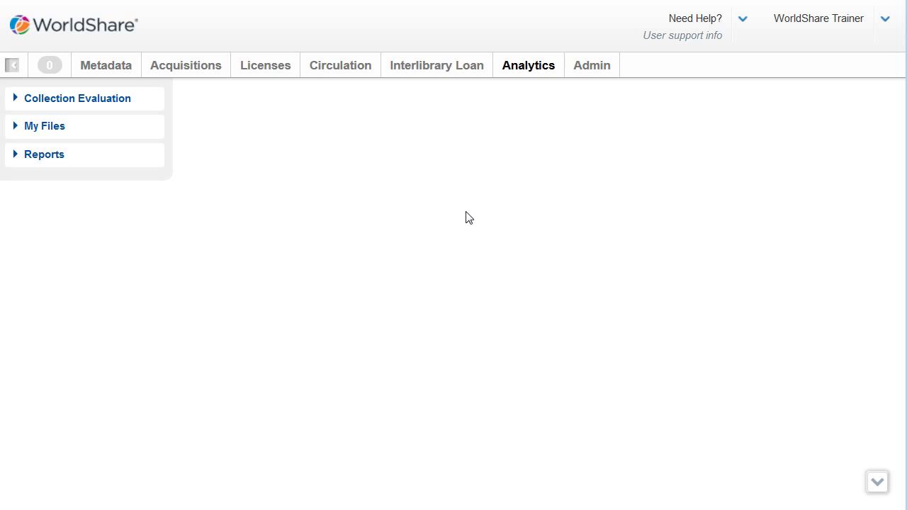
{"action": "left_click", "coordinate": [82, 101]}
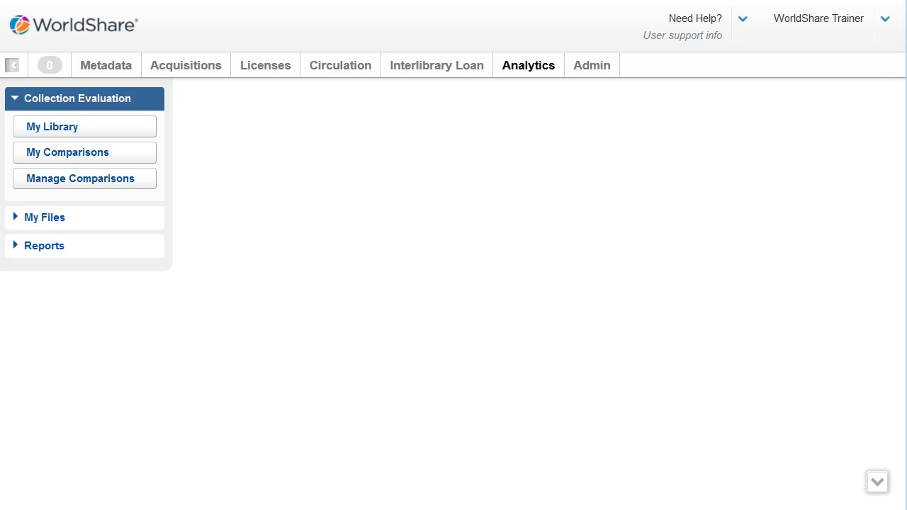
Step: Show the My Library holdings summary displayed by Format, checking the export buttons below
{"action": "left_click", "coordinate": [86, 129]}
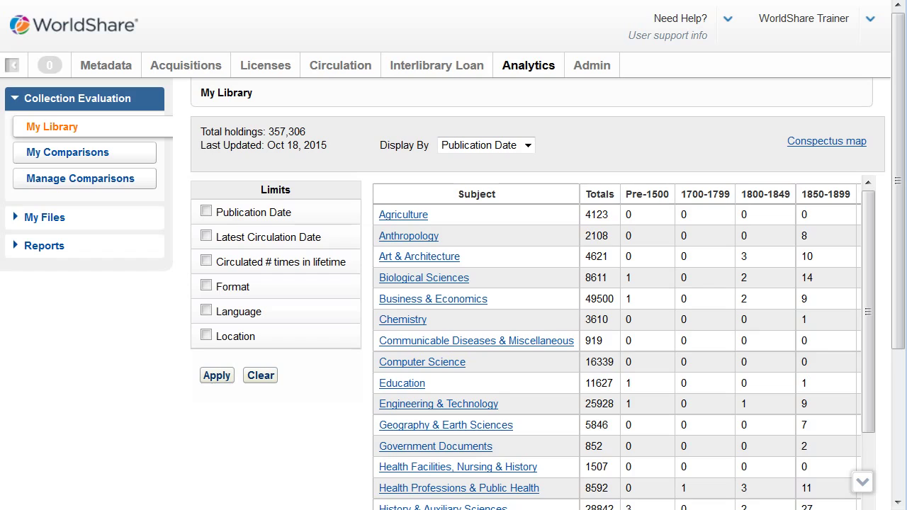
{"action": "left_click", "coordinate": [528, 146]}
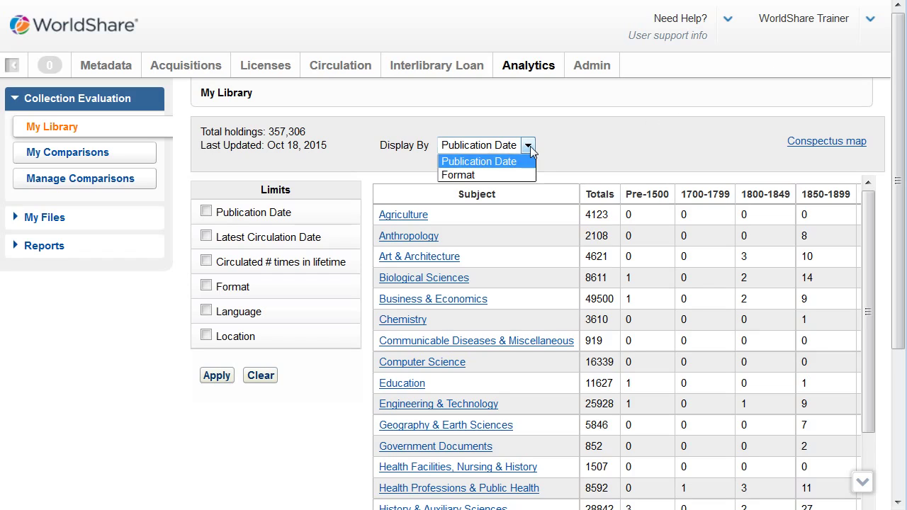
{"action": "left_click", "coordinate": [469, 180]}
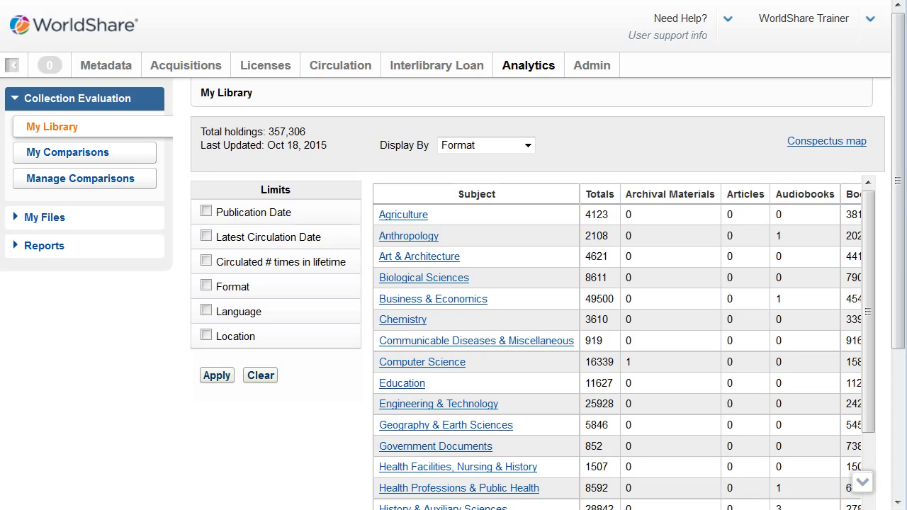
{"action": "scroll", "coordinate": [454, 283], "scroll_direction": "down", "scroll_amount": 3}
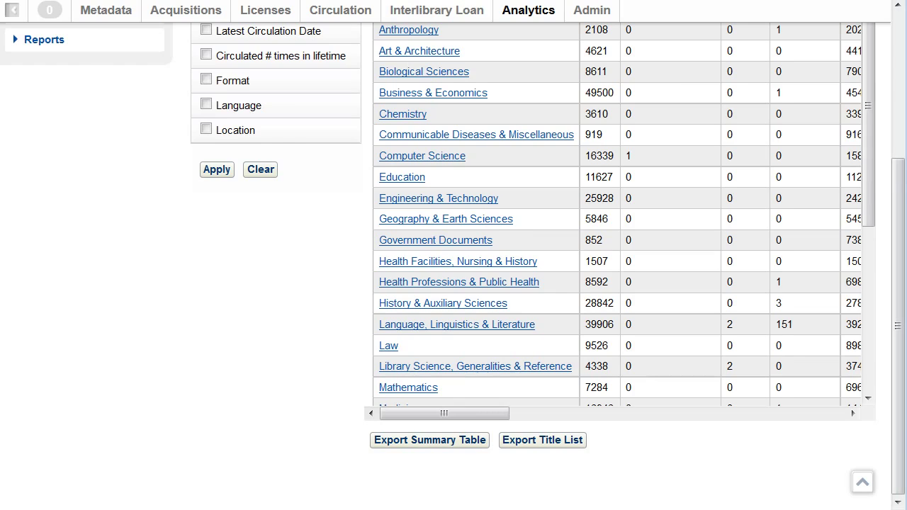
{"action": "scroll", "coordinate": [453, 255], "scroll_direction": "up", "scroll_amount": 3}
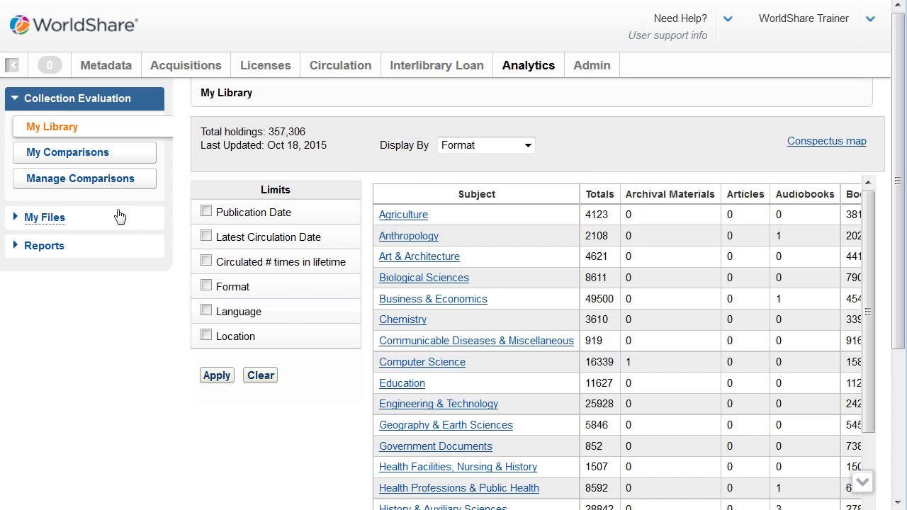
Step: Open My Comparisons and show the details of the NYU comparison
{"action": "left_click", "coordinate": [63, 157]}
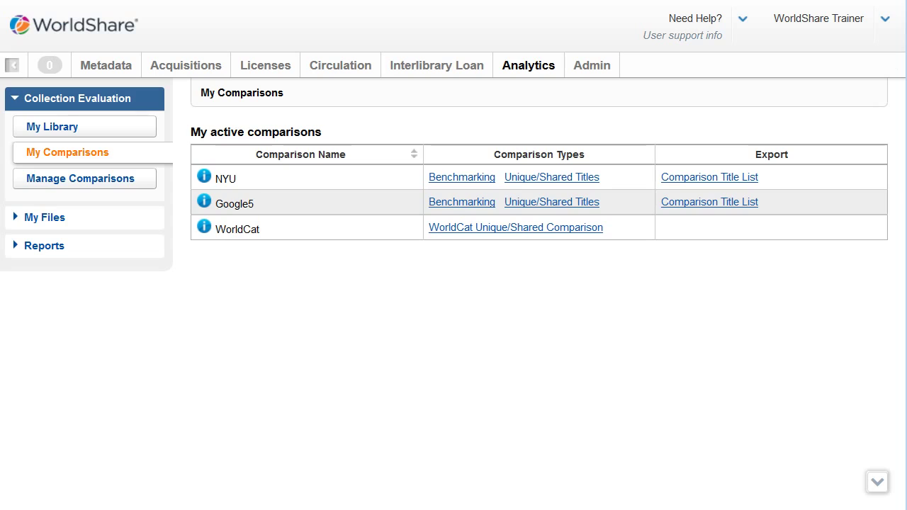
{"action": "left_click", "coordinate": [204, 178]}
Step: Open NYU's Benchmarking comparison and move Anthropology into Selected Subjects
{"action": "left_click", "coordinate": [471, 178]}
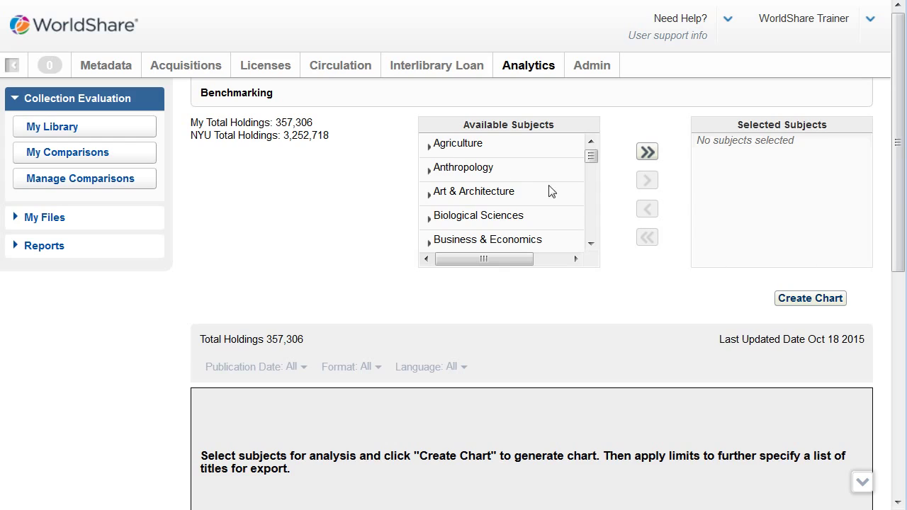
{"action": "left_click", "coordinate": [430, 171]}
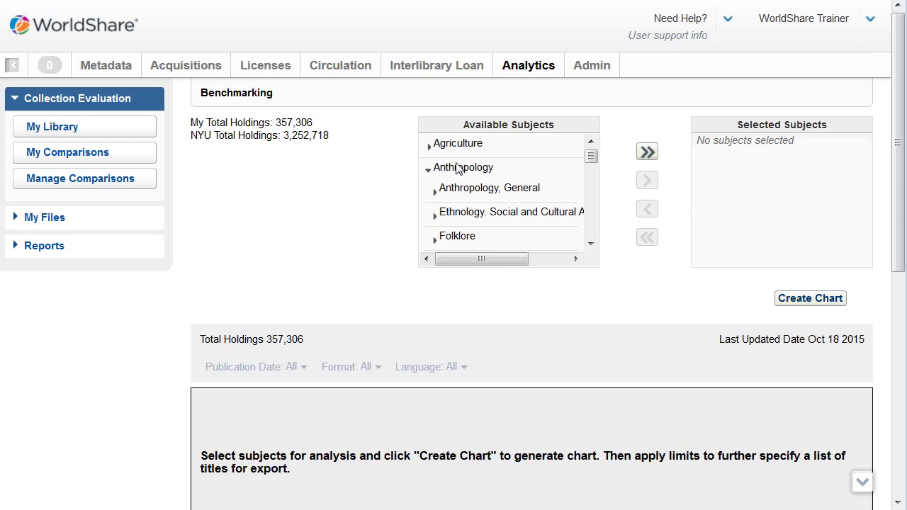
{"action": "left_click", "coordinate": [458, 171]}
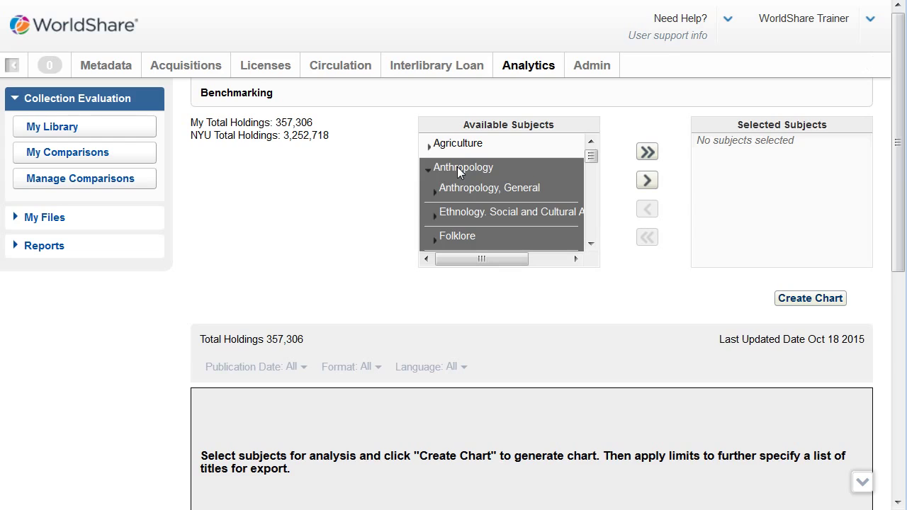
{"action": "double_click", "coordinate": [458, 168]}
{"action": "left_click", "coordinate": [647, 181]}
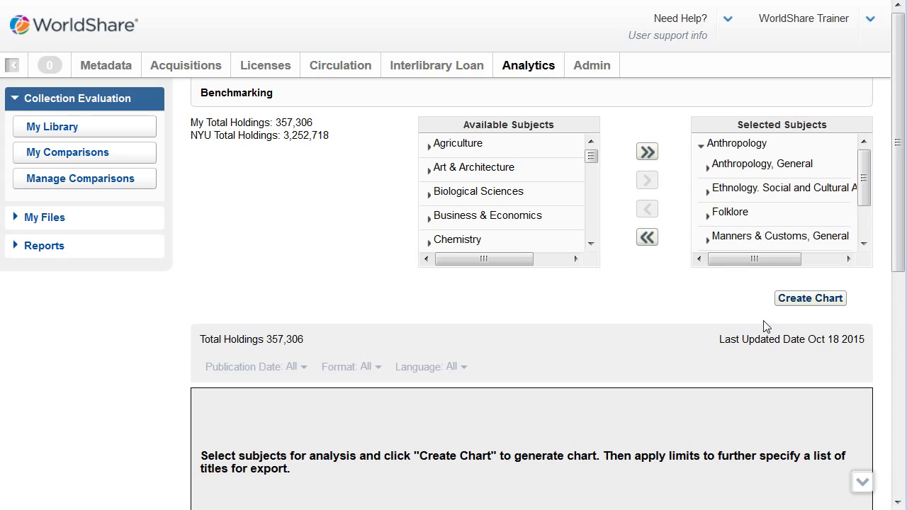
Step: Create the Anthropology benchmarking chart against NYU and bring up the Title List export options
{"action": "left_click", "coordinate": [804, 303]}
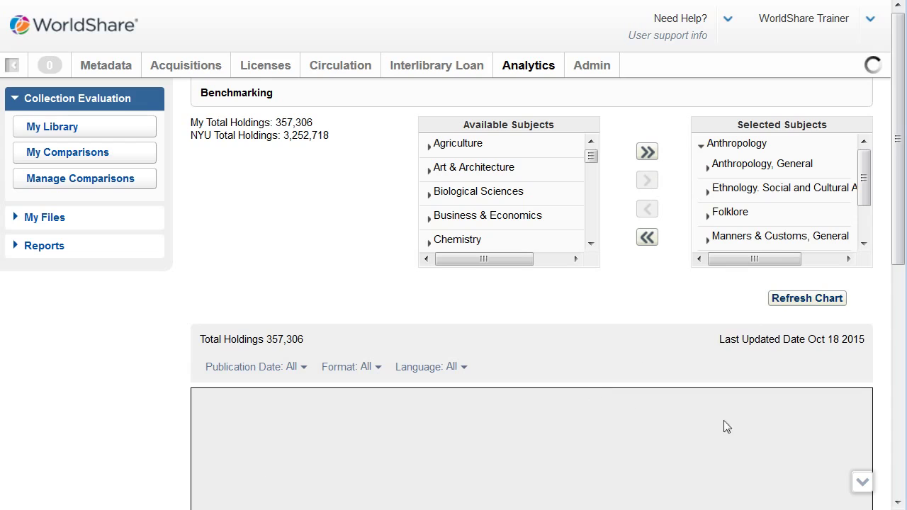
{"action": "left_click", "coordinate": [899, 502]}
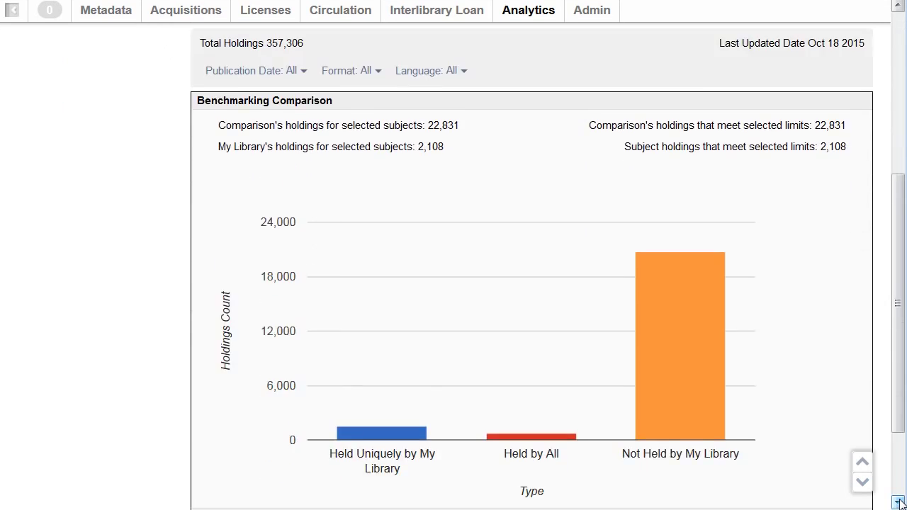
{"action": "left_click", "coordinate": [899, 501]}
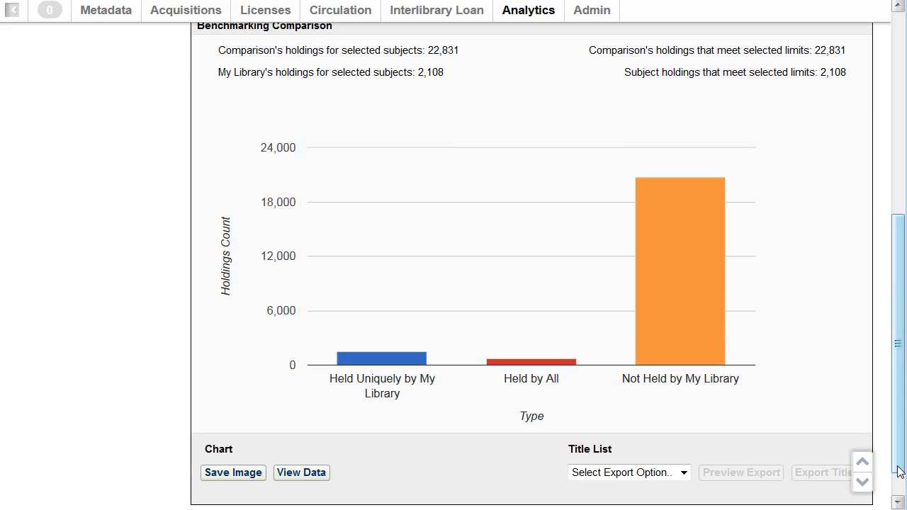
{"action": "left_click", "coordinate": [684, 473]}
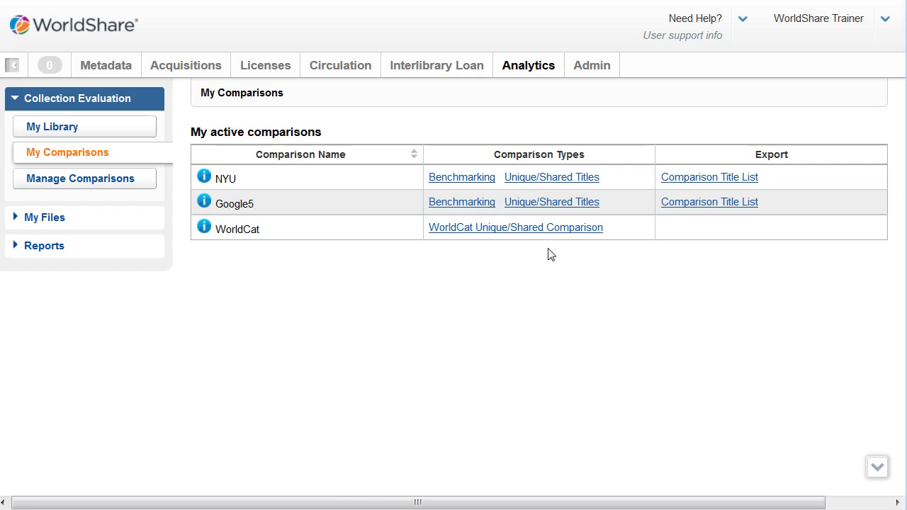
{"action": "left_click", "coordinate": [593, 181]}
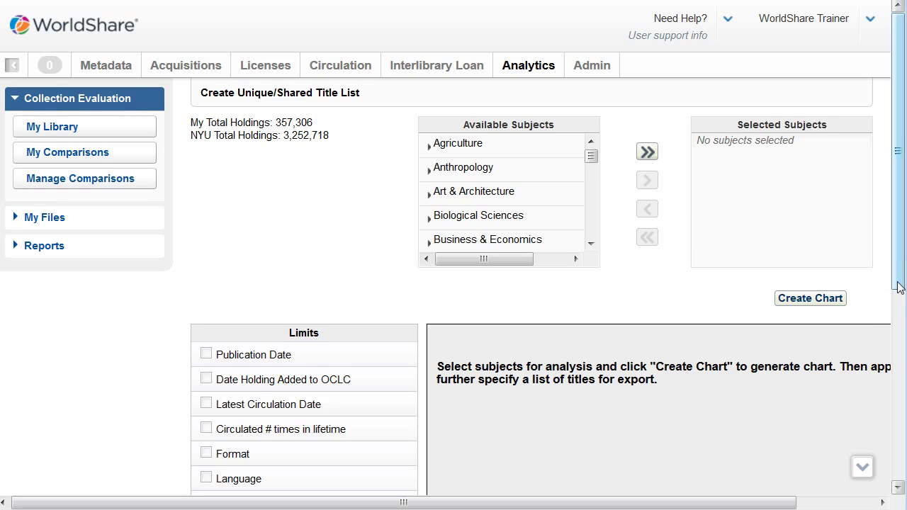
{"action": "left_click_drag", "start_coordinate": [896, 287], "coordinate": [896, 490]}
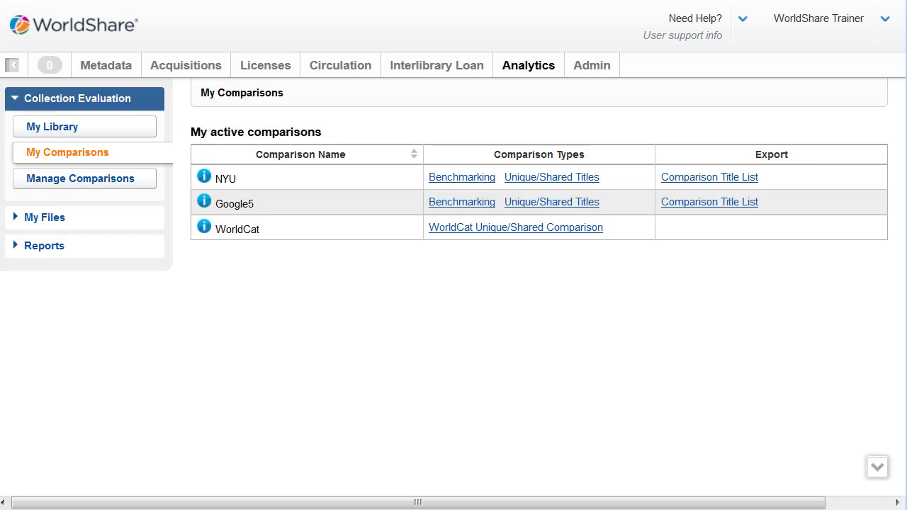
Step: Export NYU's comparison title list under the file name 'NYU Comparison Title list'
{"action": "left_click", "coordinate": [731, 178]}
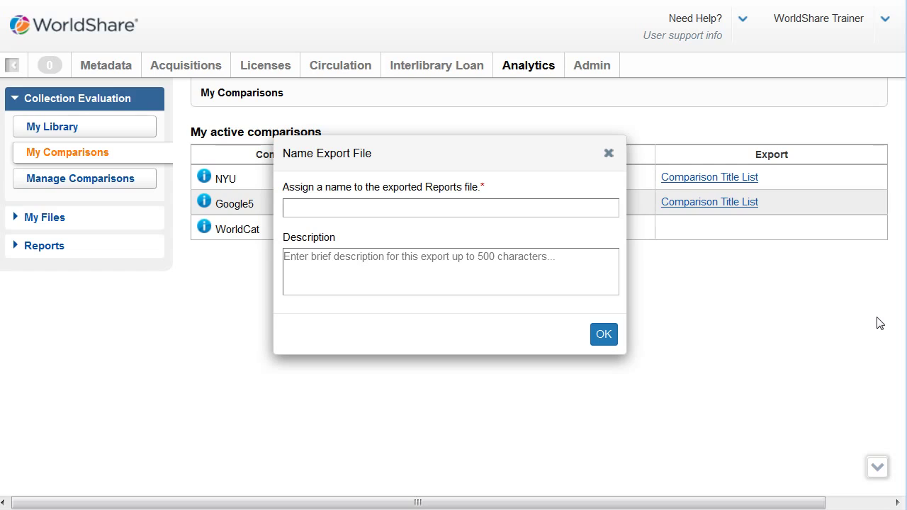
{"action": "type", "text": "NYU Compario"}
{"action": "key", "text": "BackSpace"}
{"action": "type", "text": "son Title"}
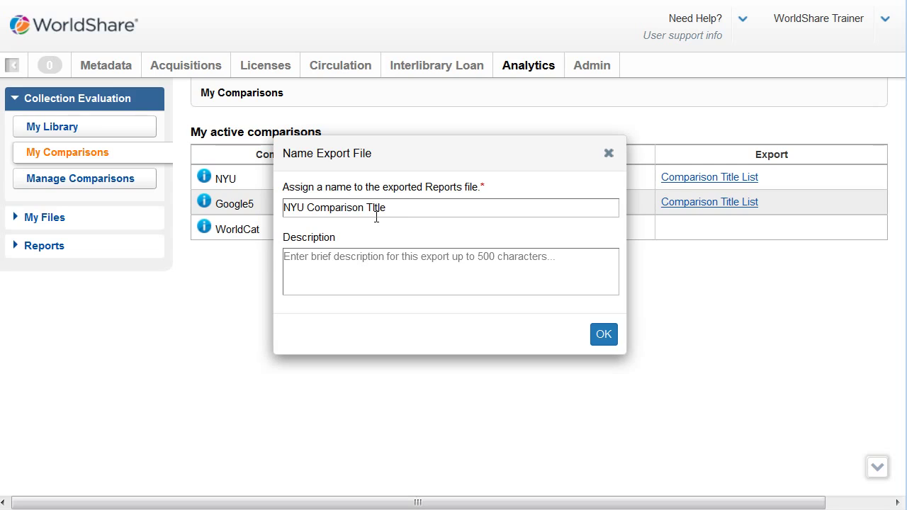
{"action": "type", "text": " list"}
Step: Clear the invalid file name error, re-export NYU's comparison title list as 'NYUComp', and acknowledge the request
{"action": "left_click", "coordinate": [603, 337]}
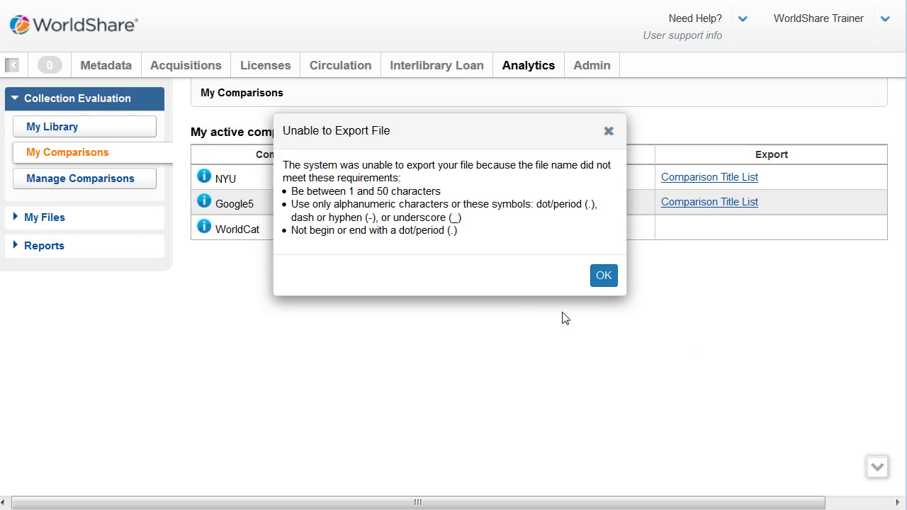
{"action": "left_click", "coordinate": [602, 277]}
{"action": "left_click", "coordinate": [602, 277]}
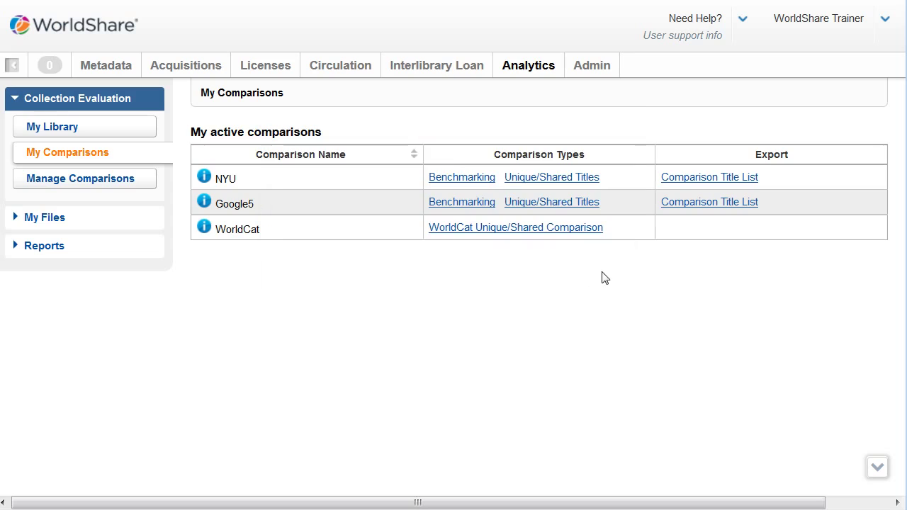
{"action": "left_click", "coordinate": [711, 181]}
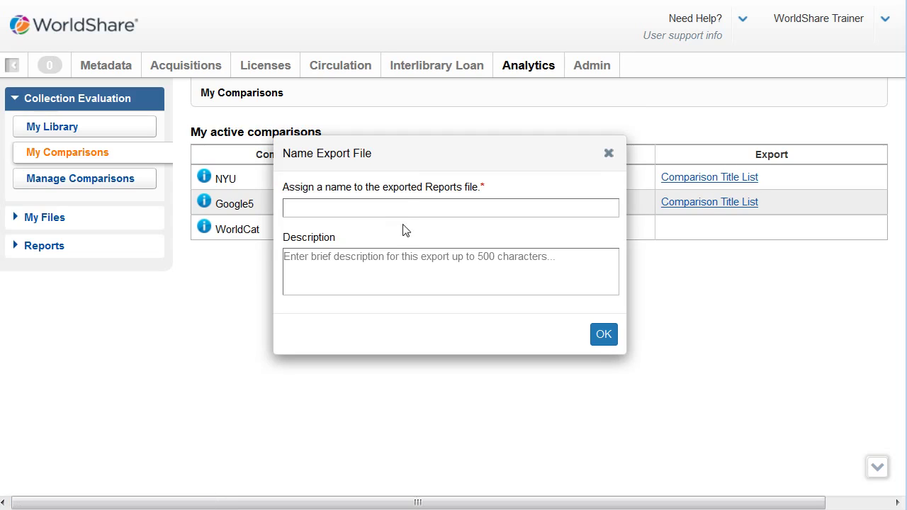
{"action": "type", "text": "NYUComp"}
{"action": "left_click", "coordinate": [603, 335]}
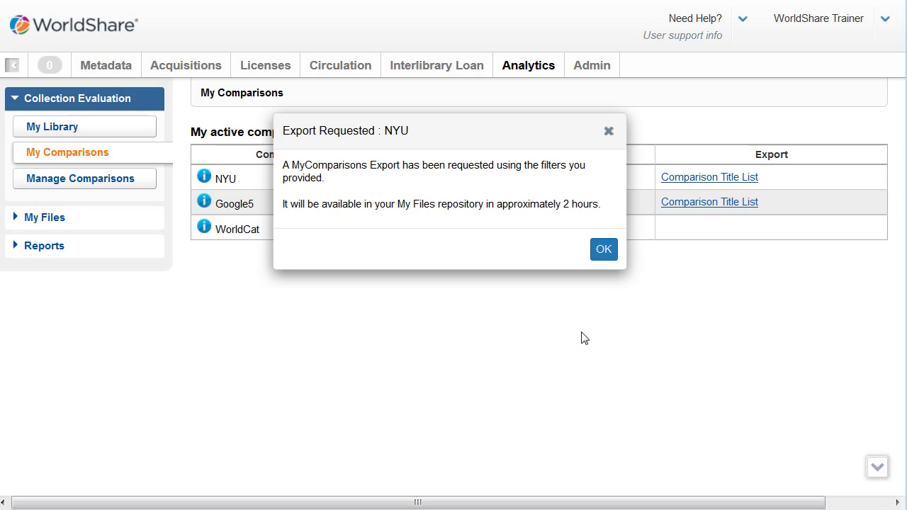
{"action": "left_click", "coordinate": [603, 252]}
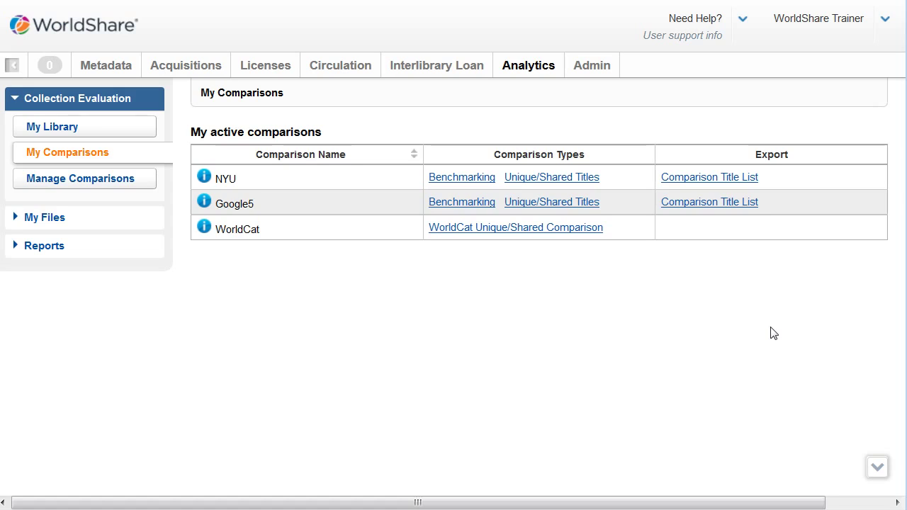
Step: Go to Manage Comparisons, keep Peer as comparison type, and scroll to Current Comparisons
{"action": "left_click", "coordinate": [87, 178]}
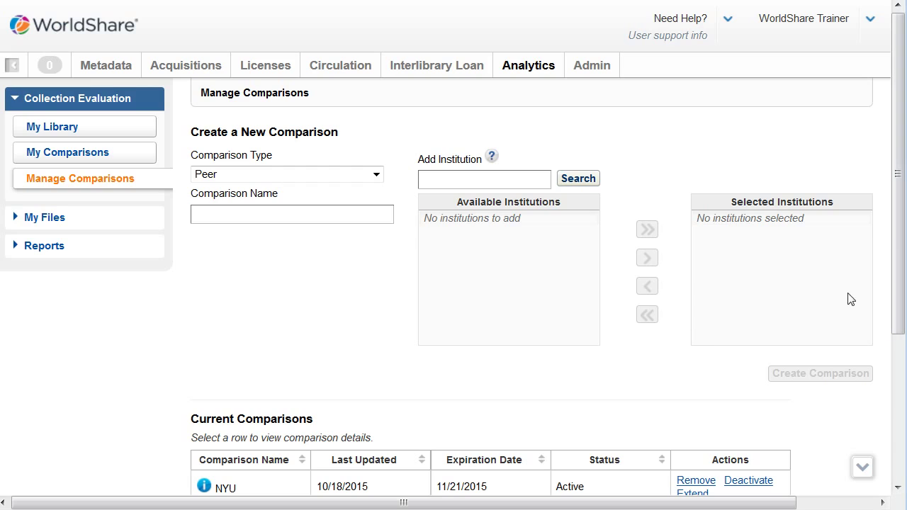
{"action": "left_click", "coordinate": [376, 176]}
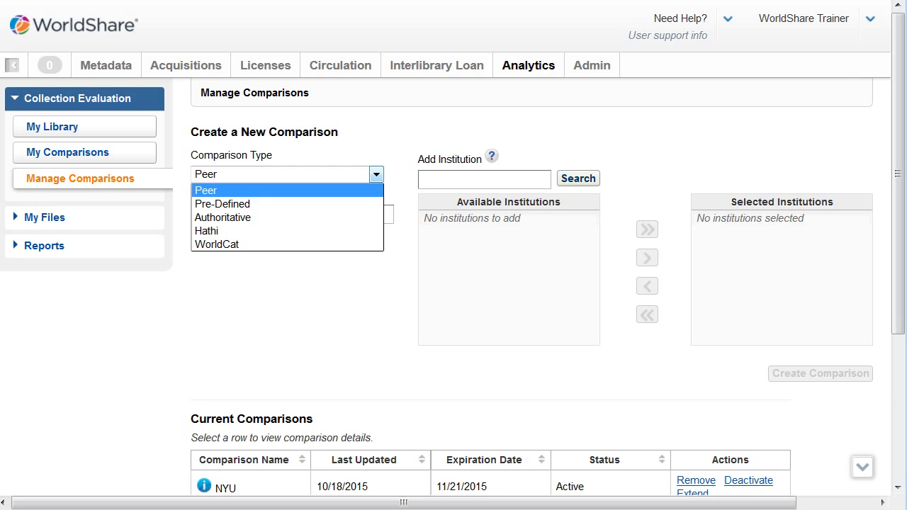
{"action": "left_click", "coordinate": [205, 190]}
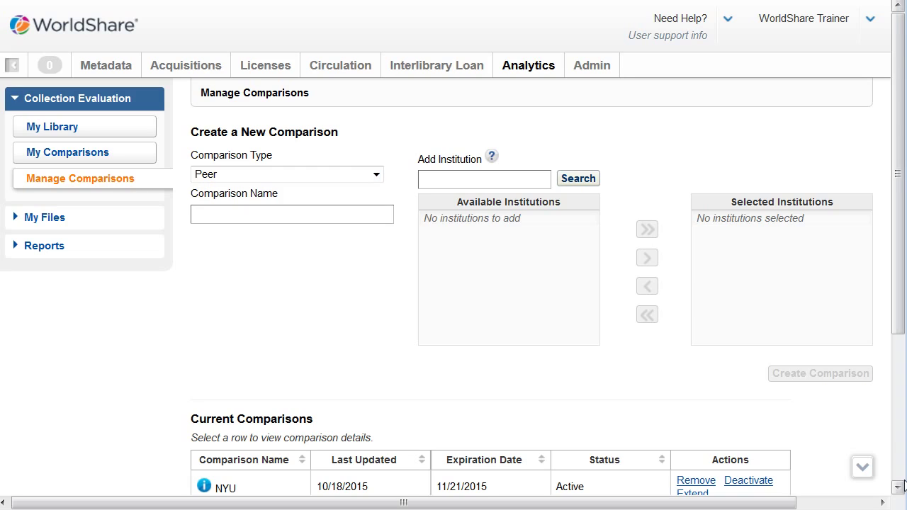
{"action": "left_click", "coordinate": [898, 487]}
{"action": "left_click", "coordinate": [898, 488]}
{"action": "left_click", "coordinate": [898, 487]}
{"action": "left_click", "coordinate": [898, 488]}
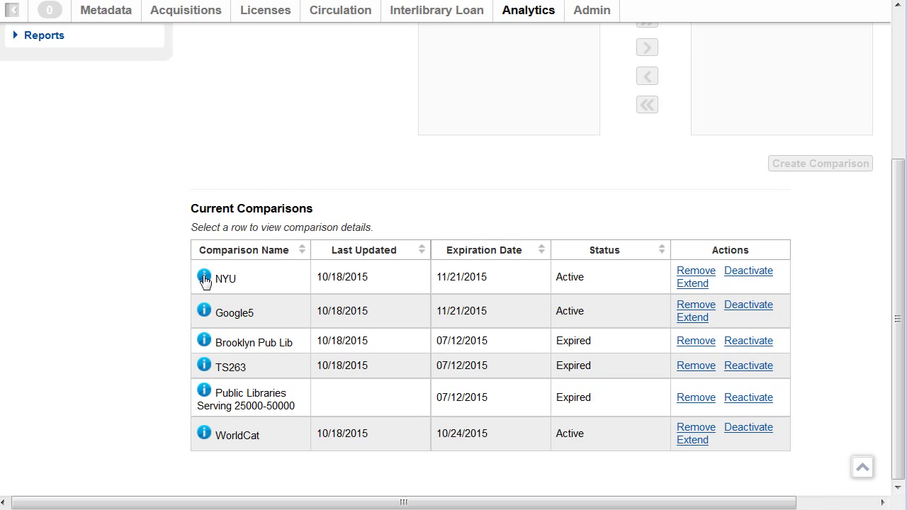
{"action": "mouse_move", "coordinate": [204, 278]}
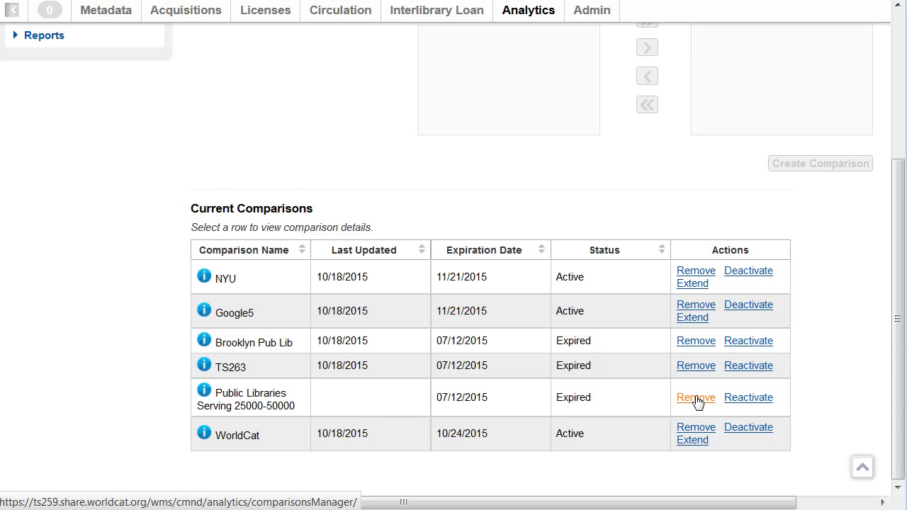
{"action": "left_click", "coordinate": [698, 401]}
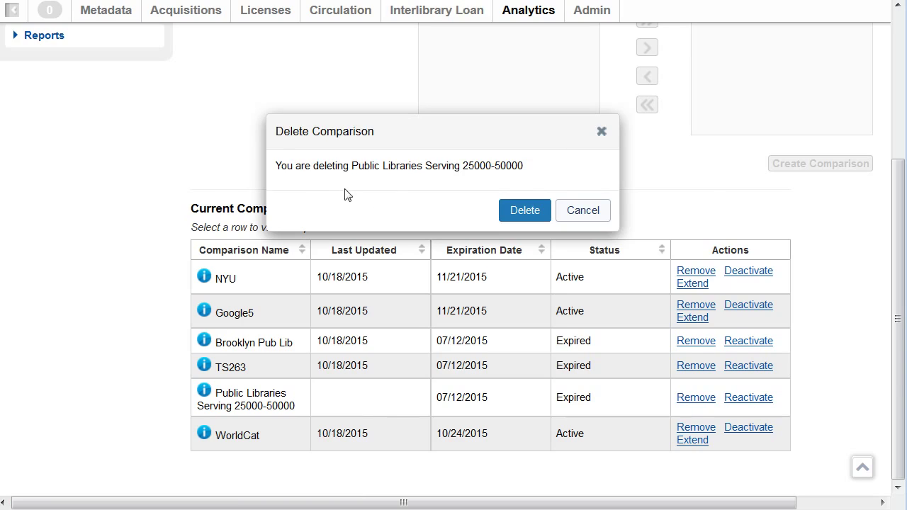
{"action": "left_click", "coordinate": [535, 214]}
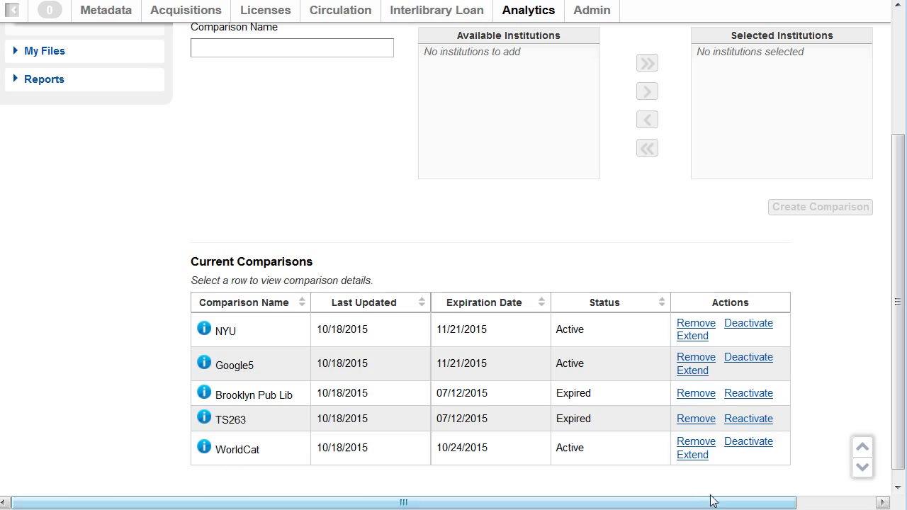
Step: Extend the WorldCat comparison's expiration date to 11/21/2015
{"action": "left_click", "coordinate": [693, 455]}
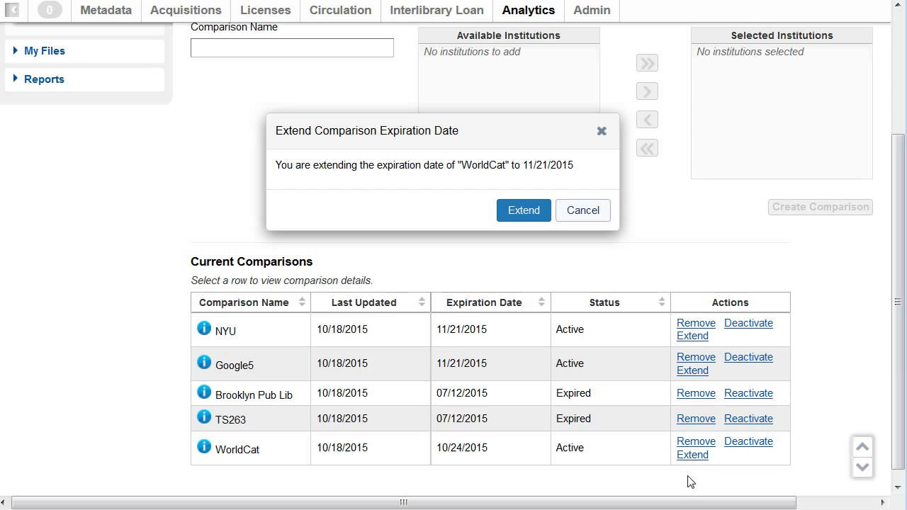
{"action": "left_click", "coordinate": [529, 213]}
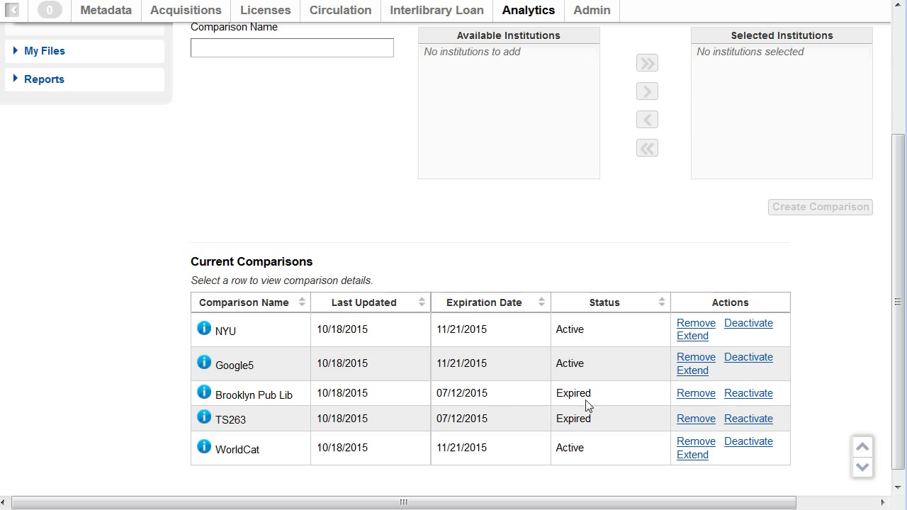
Step: Reactivate the expired Brooklyn Pub Lib comparison until 11/21/2015
{"action": "left_click", "coordinate": [769, 396]}
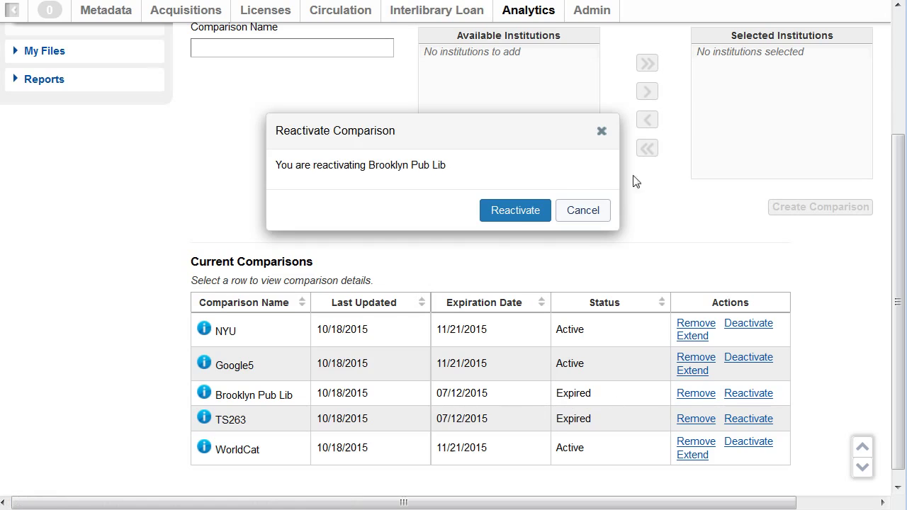
{"action": "left_click", "coordinate": [516, 211]}
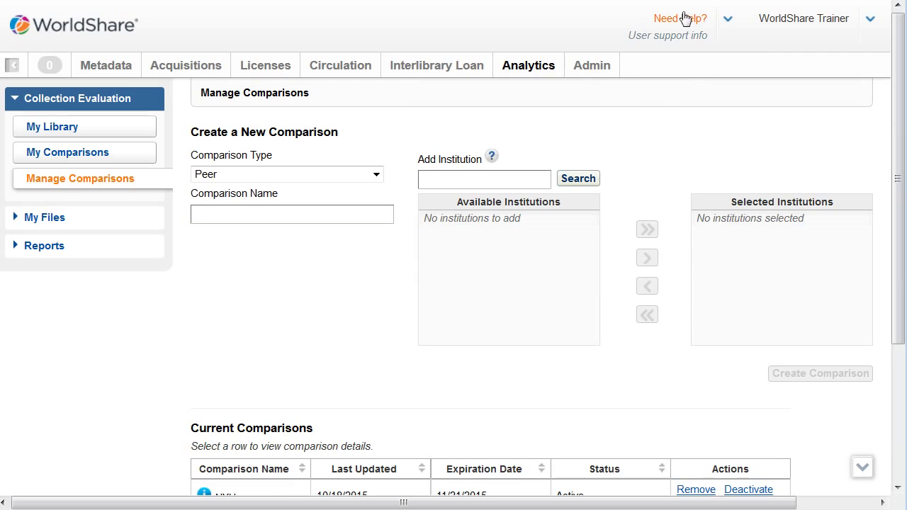
Step: Open the Collection Evaluation help page under WorldShare Analytics via Need Help? > General Help
{"action": "left_click", "coordinate": [728, 20]}
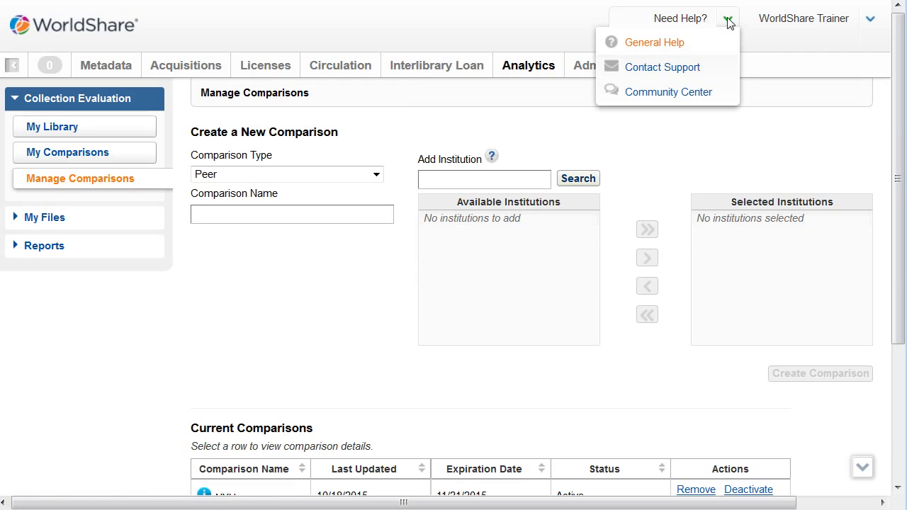
{"action": "left_click", "coordinate": [635, 44]}
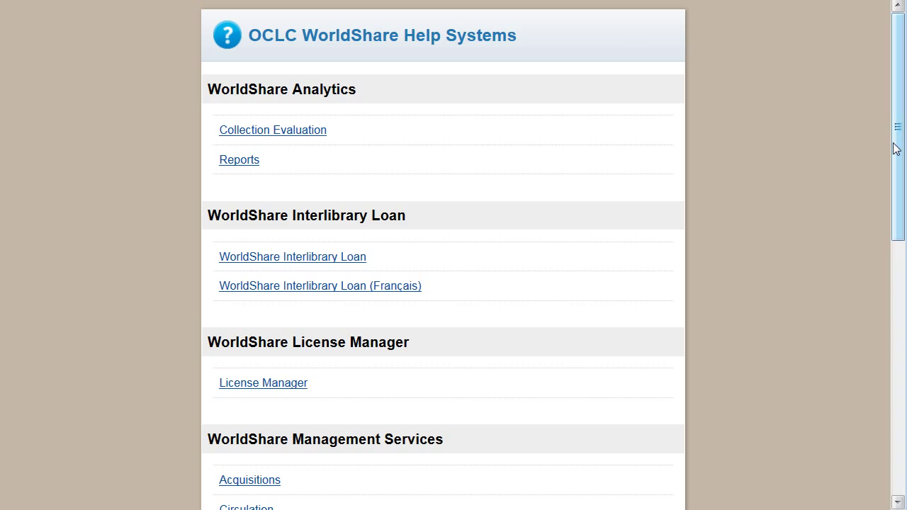
{"action": "left_click", "coordinate": [292, 135]}
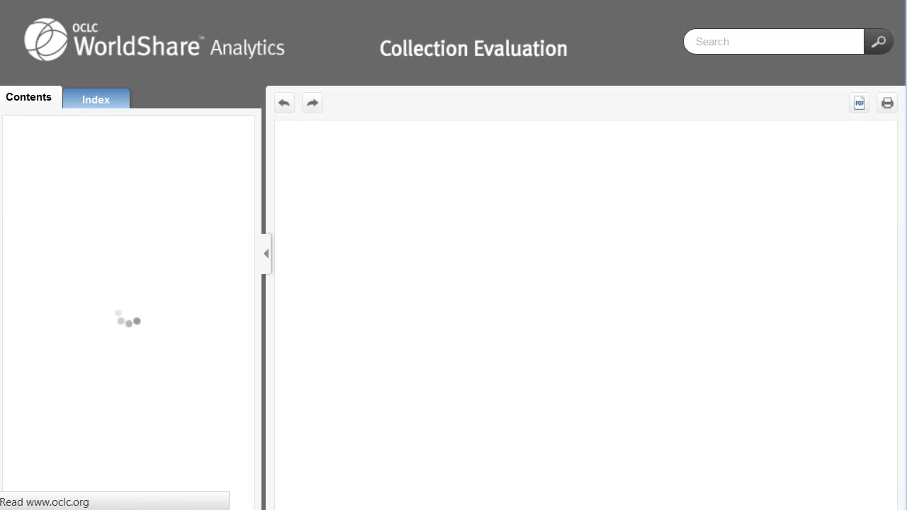